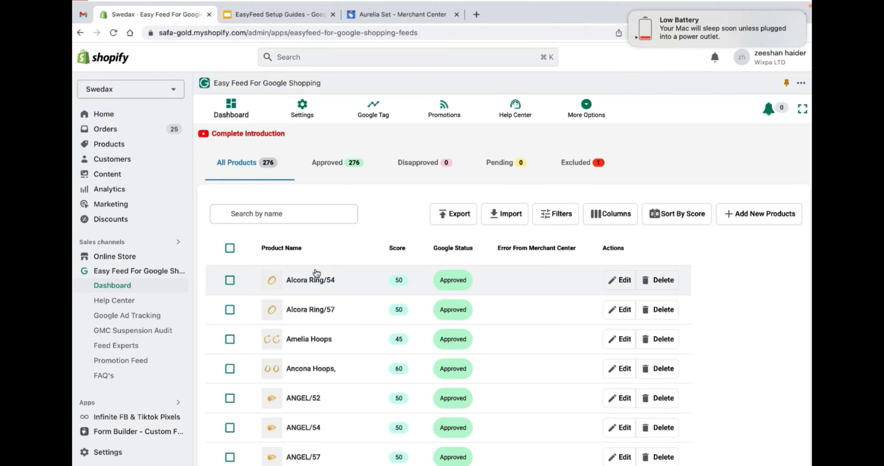
Select all products listed on the page and examine the attributes offered for bulk editing
{"action": "left_click", "coordinate": [229, 248]}
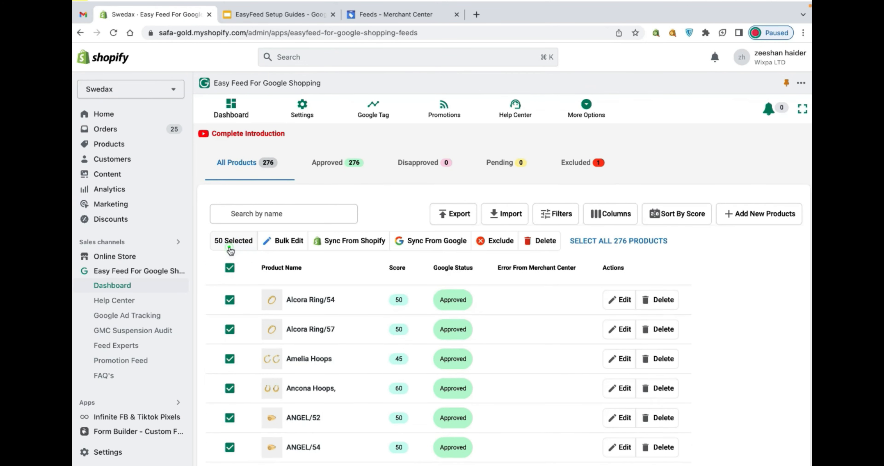
{"action": "left_click", "coordinate": [290, 245]}
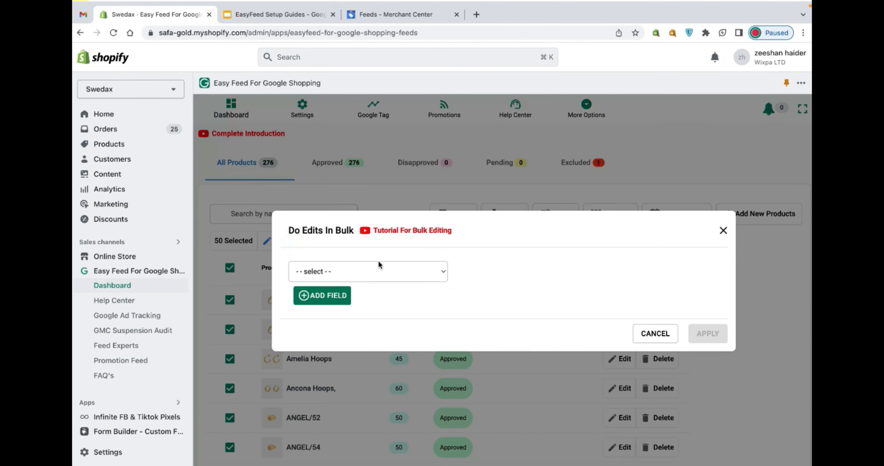
{"action": "left_click", "coordinate": [397, 270]}
{"action": "scroll", "coordinate": [402, 325], "scroll_direction": "down", "scroll_amount": 5}
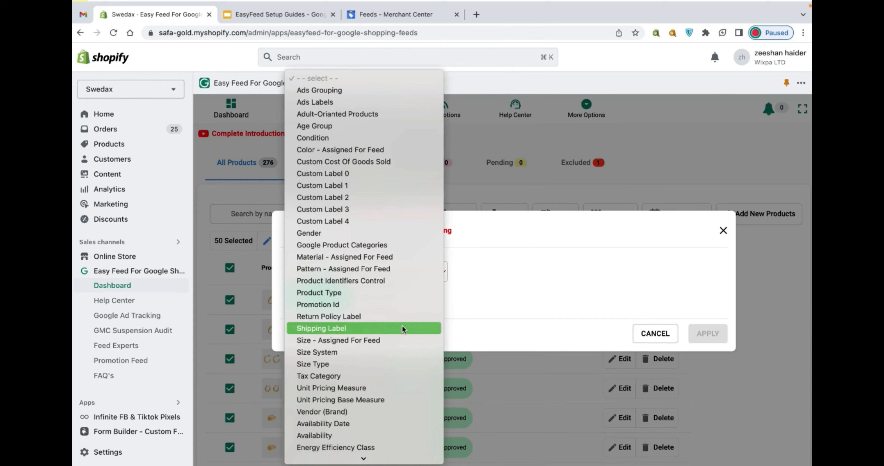
{"action": "left_click", "coordinate": [724, 231]}
{"action": "left_click", "coordinate": [723, 230]}
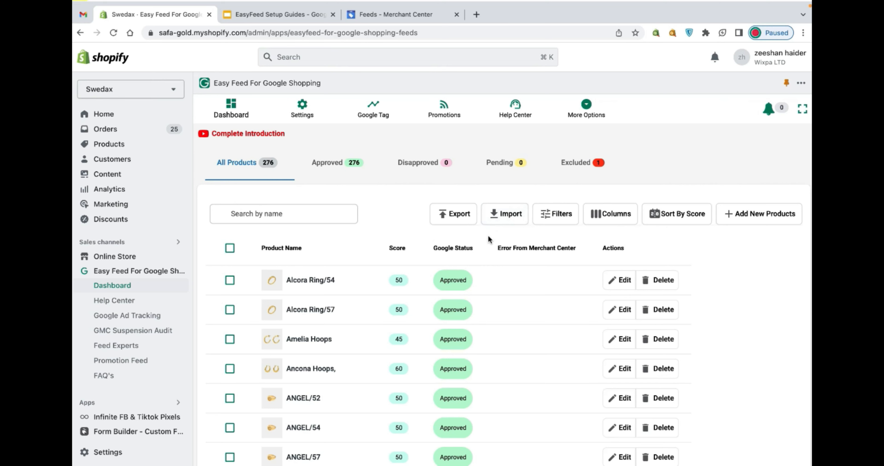
Select all products listed on the page and set Custom Label 1 to "germany@02030" in a bulk edit
{"action": "left_click", "coordinate": [230, 248]}
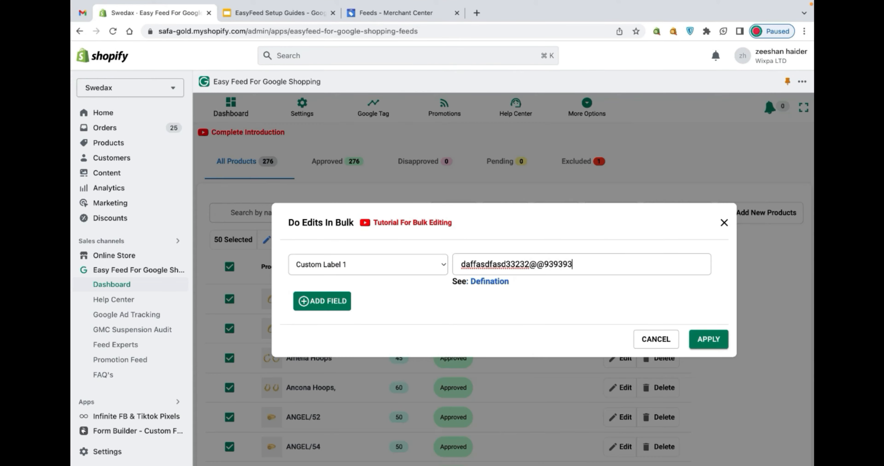
{"action": "key", "text": "super+a"}
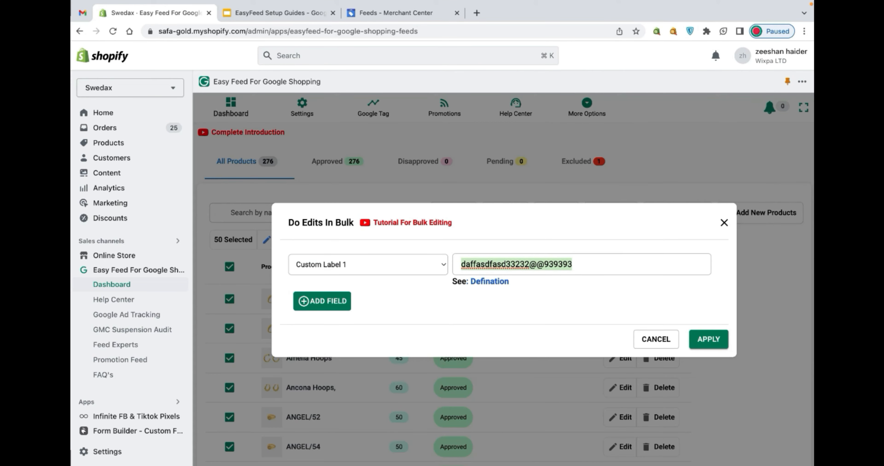
{"action": "type", "text": "germany@02030"}
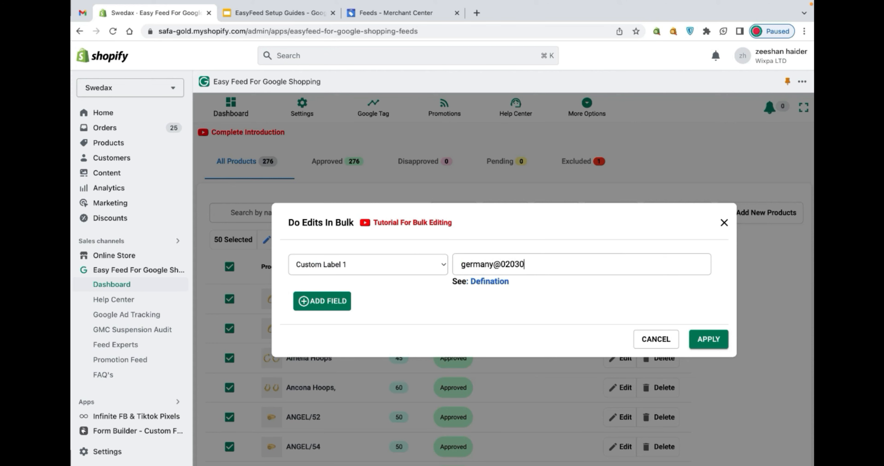
Add the Size Type attribute to the bulk edit with the value Tall
{"action": "left_click", "coordinate": [323, 302]}
{"action": "left_click", "coordinate": [349, 292]}
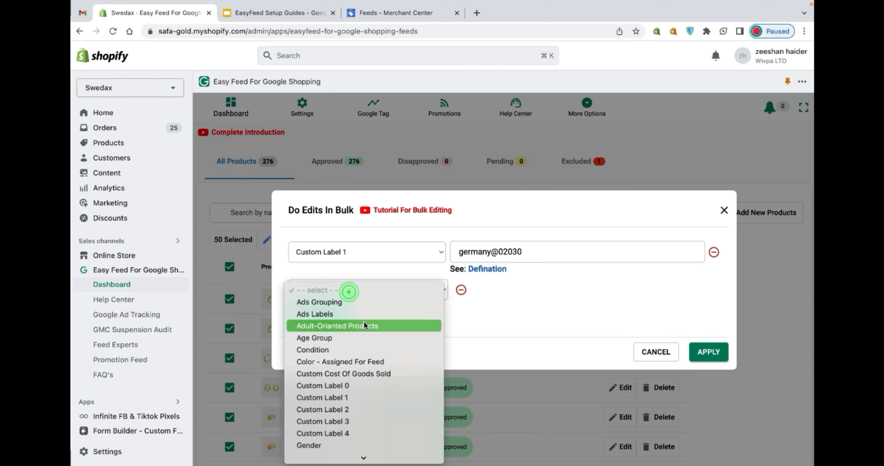
{"action": "scroll", "coordinate": [364, 322], "scroll_direction": "down", "scroll_amount": 10}
{"action": "scroll", "coordinate": [365, 321], "scroll_direction": "up", "scroll_amount": 1}
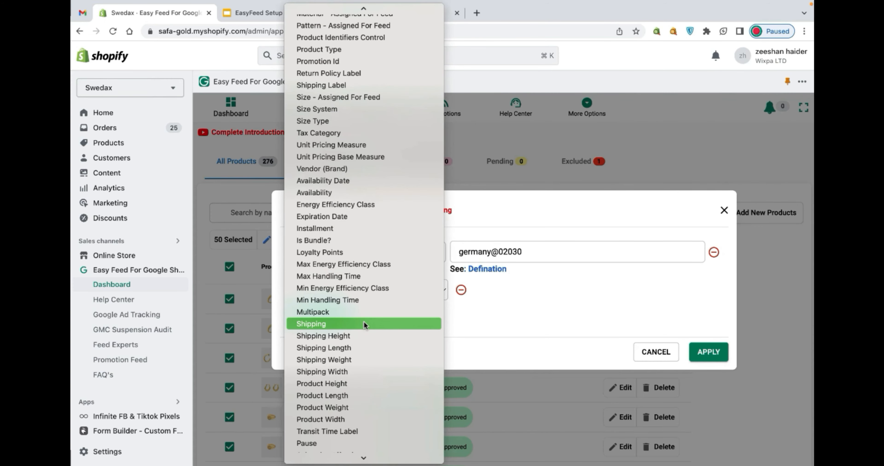
{"action": "left_click", "coordinate": [314, 121]}
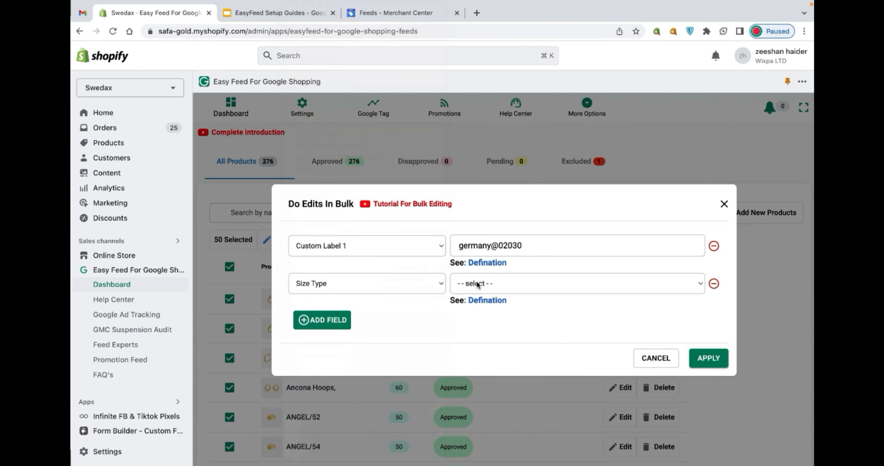
{"action": "left_click", "coordinate": [478, 285]}
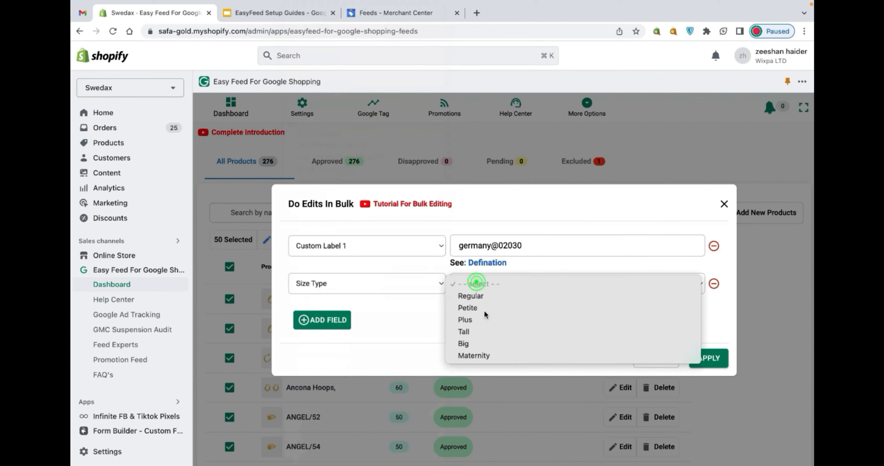
{"action": "left_click", "coordinate": [485, 334]}
{"action": "left_click", "coordinate": [491, 287]}
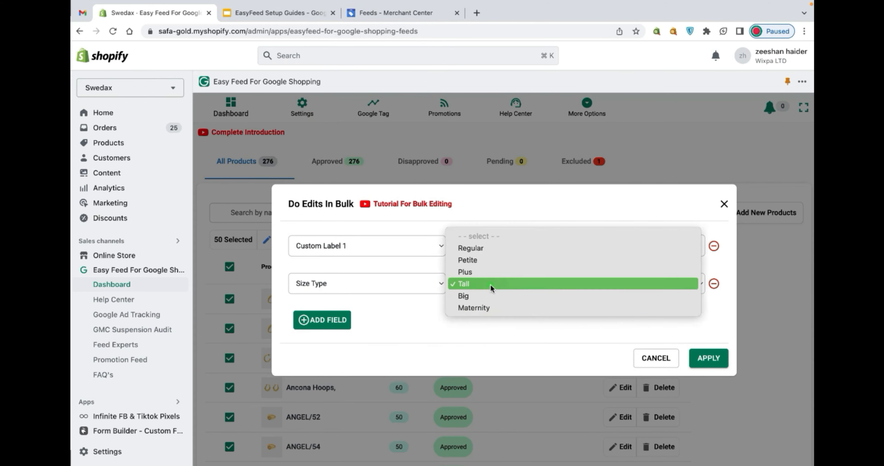
{"action": "left_click", "coordinate": [490, 337]}
Add the Condition attribute to the bulk edit with the value Refurbished
{"action": "left_click", "coordinate": [338, 320]}
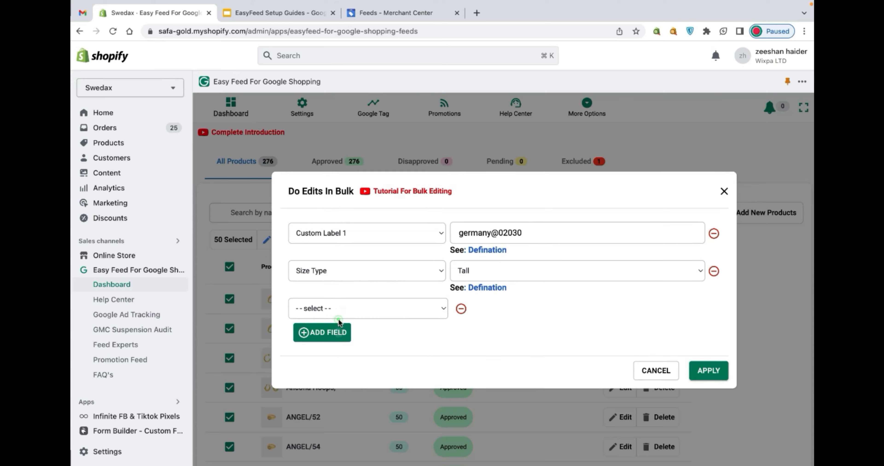
{"action": "left_click", "coordinate": [338, 314]}
{"action": "scroll", "coordinate": [381, 346], "scroll_direction": "down", "scroll_amount": 10}
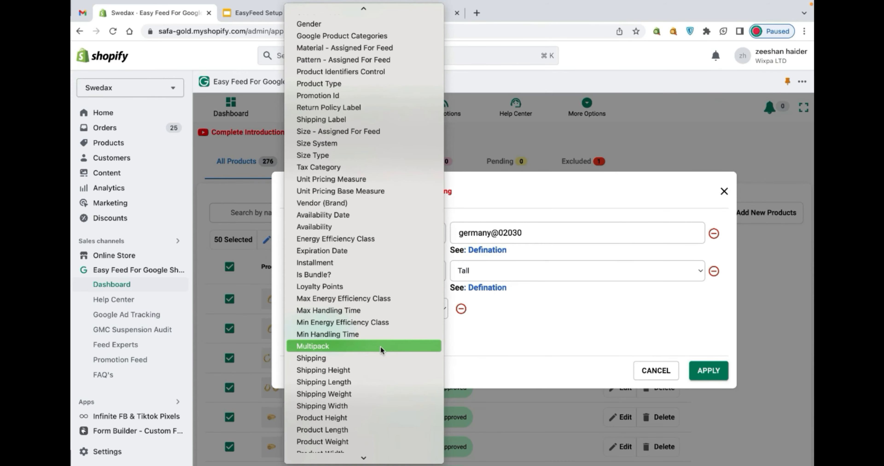
{"action": "scroll", "coordinate": [380, 346], "scroll_direction": "up", "scroll_amount": 5}
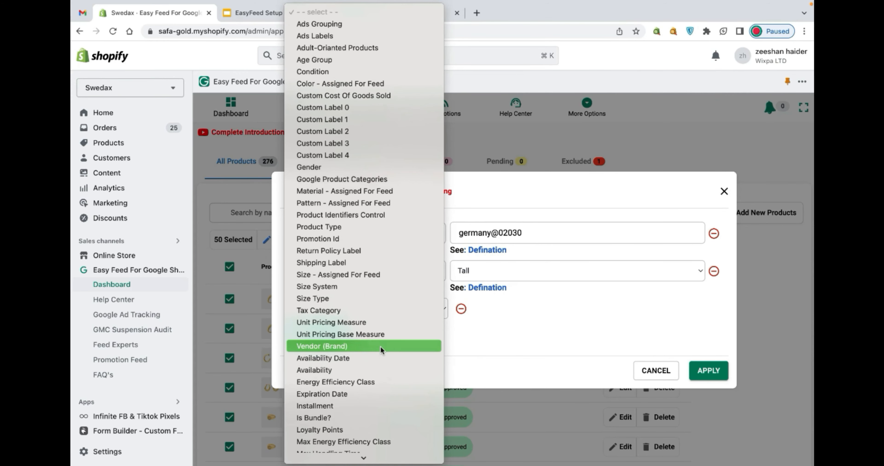
{"action": "left_click", "coordinate": [313, 72]}
{"action": "left_click", "coordinate": [507, 311]}
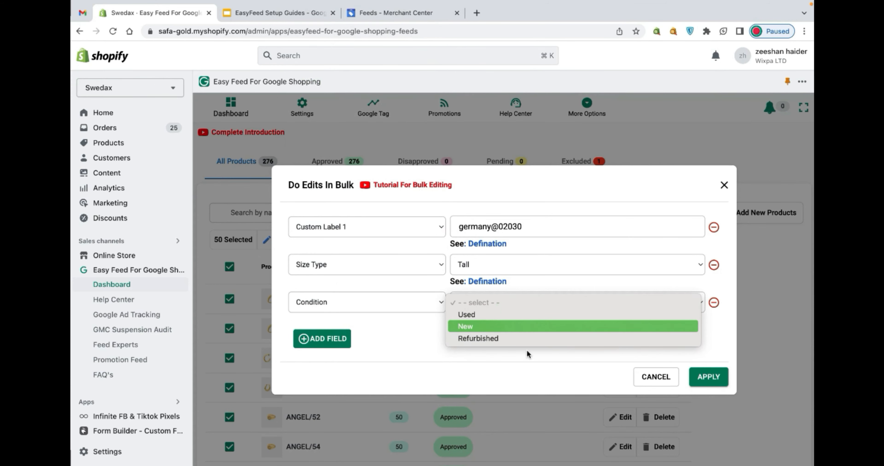
{"action": "left_click", "coordinate": [406, 338]}
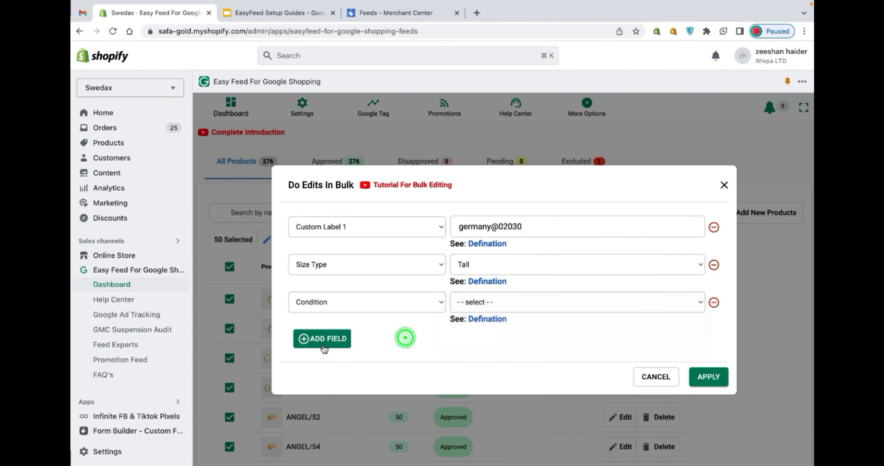
{"action": "left_click", "coordinate": [324, 348]}
{"action": "left_click", "coordinate": [387, 329]}
{"action": "left_click", "coordinate": [475, 297]}
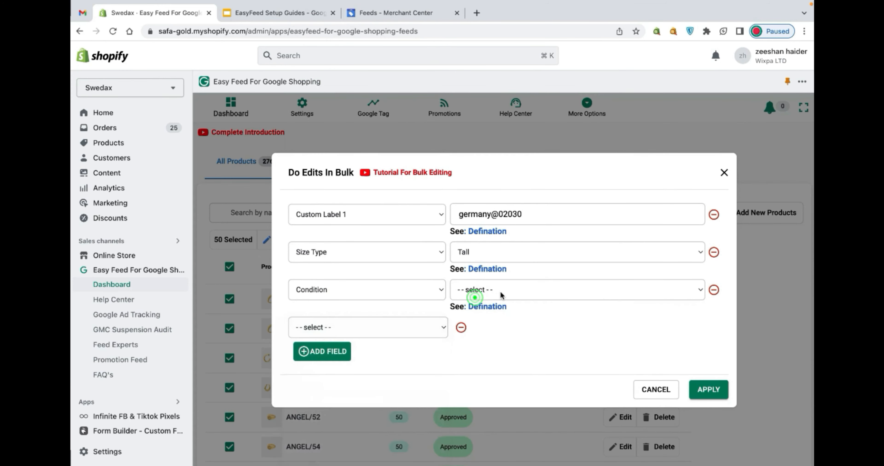
{"action": "left_click", "coordinate": [500, 291]}
{"action": "left_click", "coordinate": [497, 324]}
{"action": "left_click", "coordinate": [403, 332]}
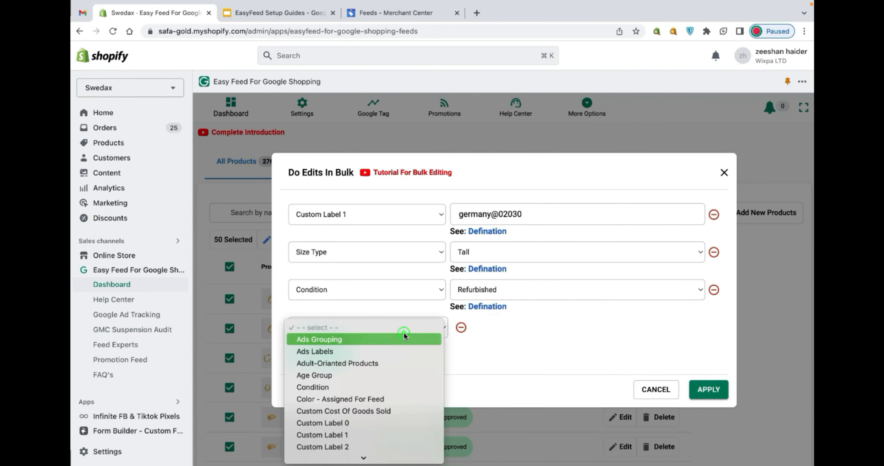
{"action": "scroll", "coordinate": [420, 367], "scroll_direction": "down", "scroll_amount": 10}
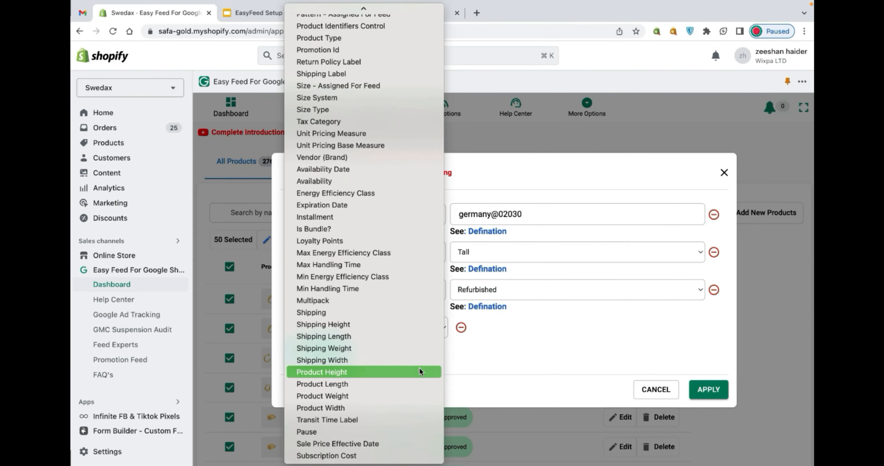
{"action": "left_click", "coordinate": [331, 226]}
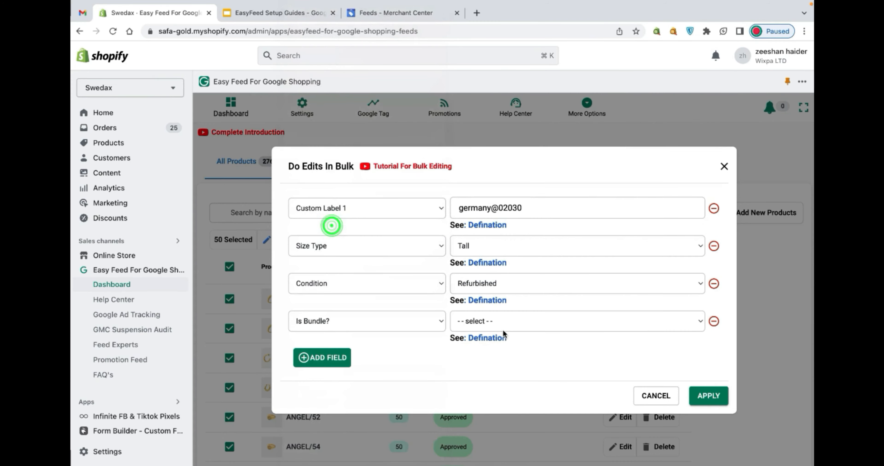
{"action": "left_click", "coordinate": [509, 320]}
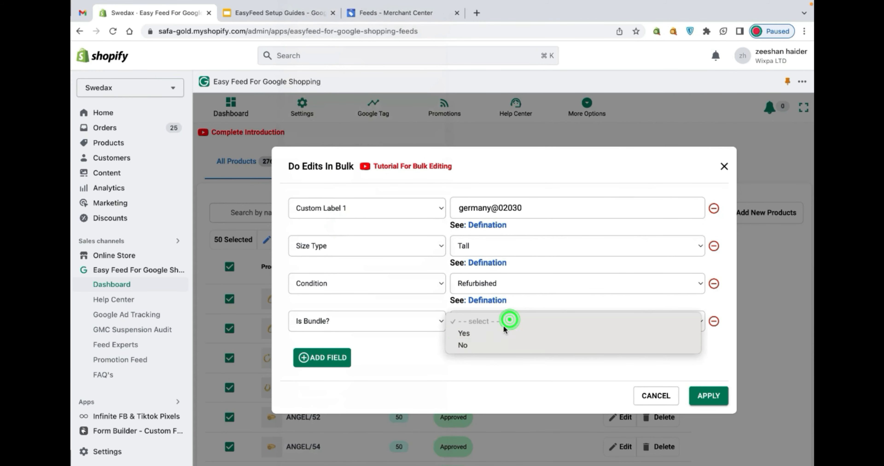
{"action": "left_click", "coordinate": [419, 343]}
{"action": "left_click", "coordinate": [714, 321]}
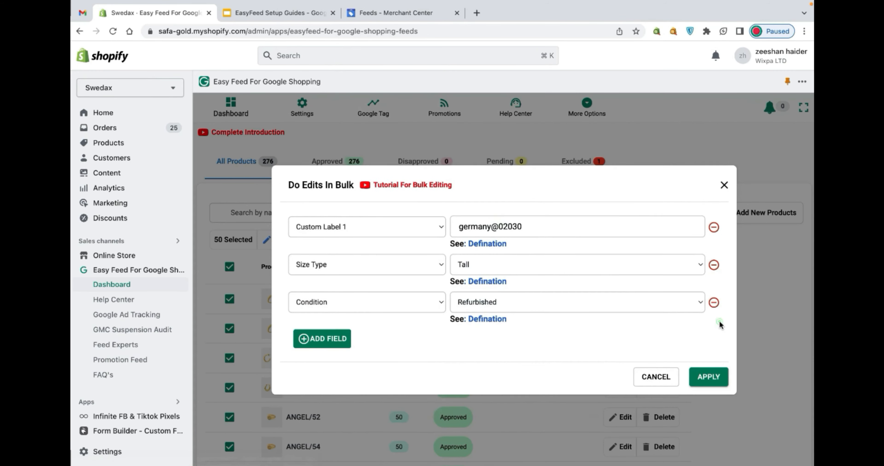
Add the Shipping Length attribute to the bulk edit with a value of 11 inch
{"action": "left_click", "coordinate": [336, 344]}
{"action": "left_click", "coordinate": [376, 321]}
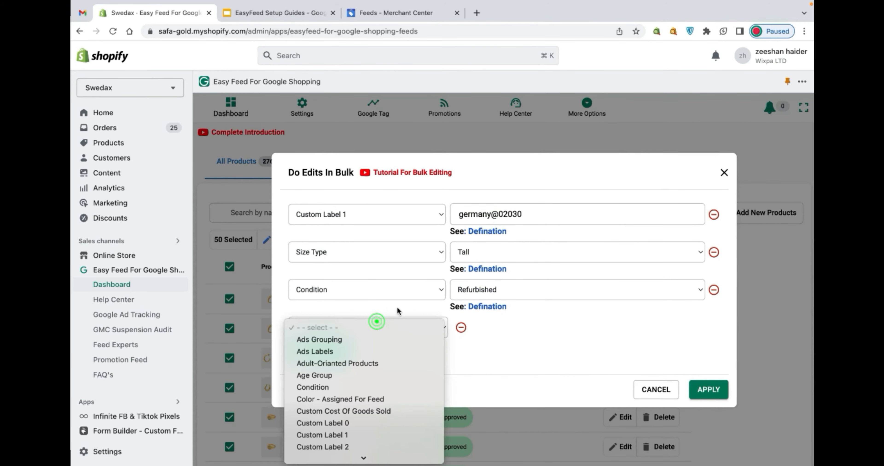
{"action": "scroll", "coordinate": [400, 352], "scroll_direction": "down", "scroll_amount": 15}
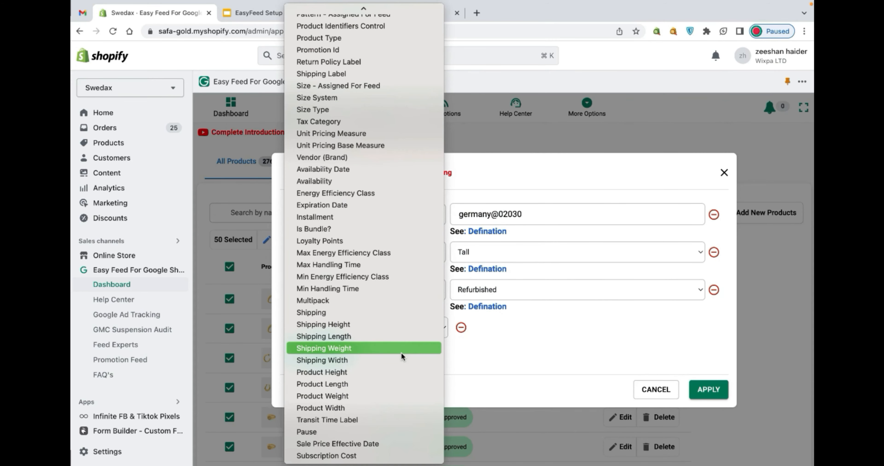
{"action": "scroll", "coordinate": [401, 351], "scroll_direction": "up", "scroll_amount": 5}
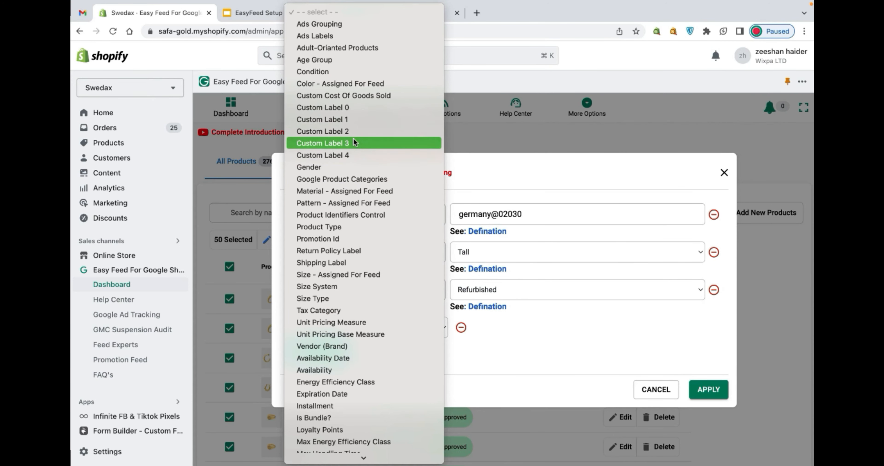
{"action": "scroll", "coordinate": [383, 191], "scroll_direction": "down", "scroll_amount": 2}
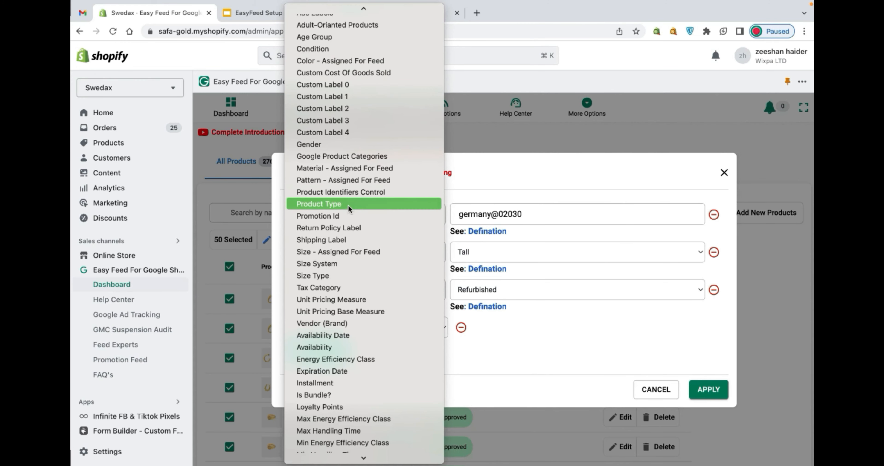
{"action": "scroll", "coordinate": [376, 234], "scroll_direction": "down", "scroll_amount": 1}
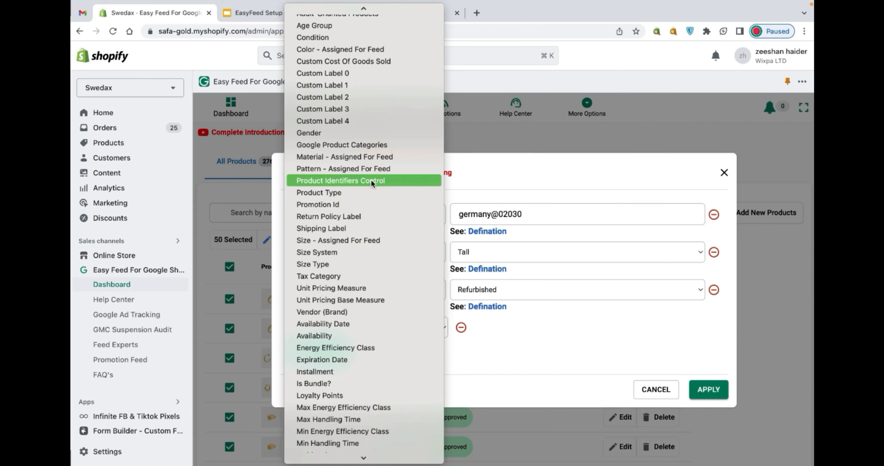
{"action": "scroll", "coordinate": [372, 181], "scroll_direction": "down", "scroll_amount": 5}
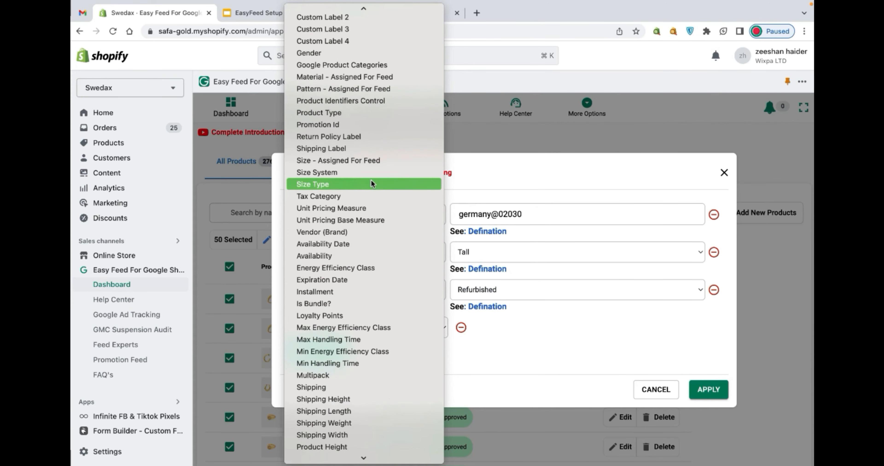
{"action": "scroll", "coordinate": [380, 237], "scroll_direction": "down", "scroll_amount": 2}
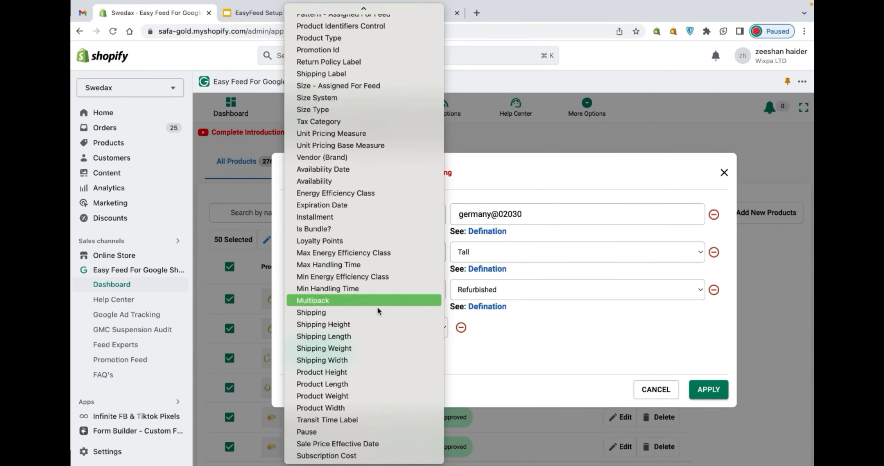
{"action": "left_click", "coordinate": [377, 338]}
{"action": "left_click", "coordinate": [507, 315]}
{"action": "type", "text": "11"}
{"action": "left_click", "coordinate": [636, 320]}
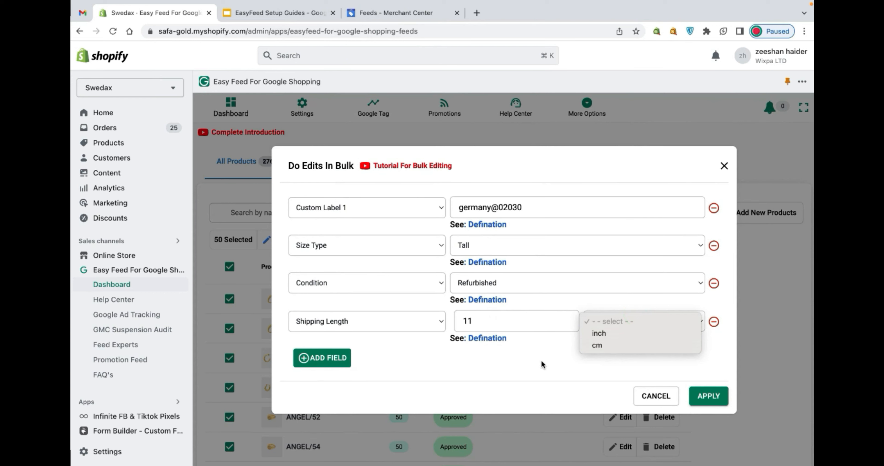
{"action": "left_click", "coordinate": [535, 363]}
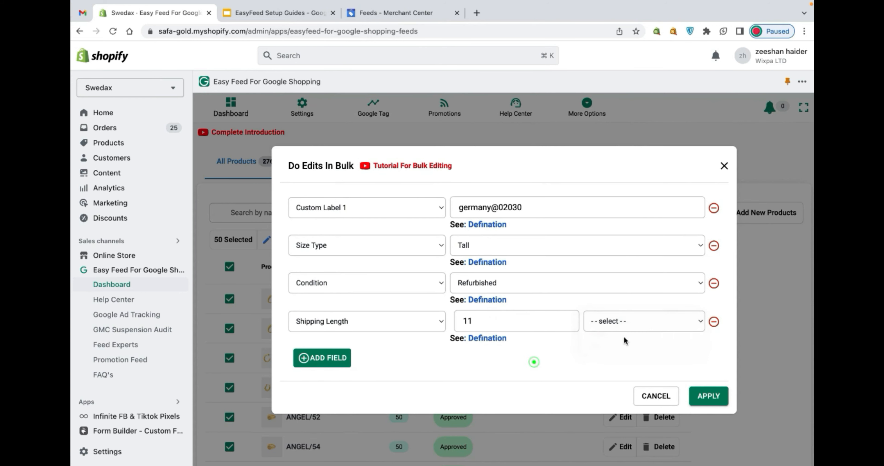
{"action": "left_click", "coordinate": [603, 323]}
{"action": "left_click", "coordinate": [605, 335]}
Try adding the Pause attribute with the value ads to the bulk edit, and remove that field again
{"action": "left_click", "coordinate": [333, 358]}
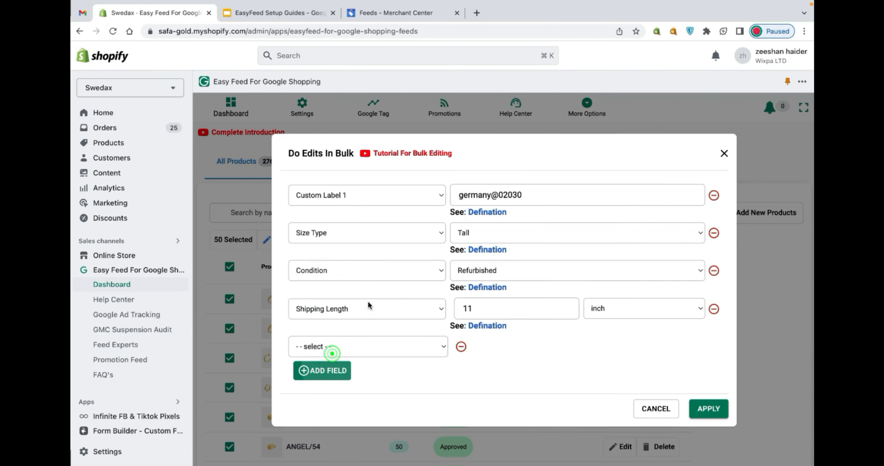
{"action": "left_click", "coordinate": [371, 347]}
{"action": "scroll", "coordinate": [374, 353], "scroll_direction": "down", "scroll_amount": 10}
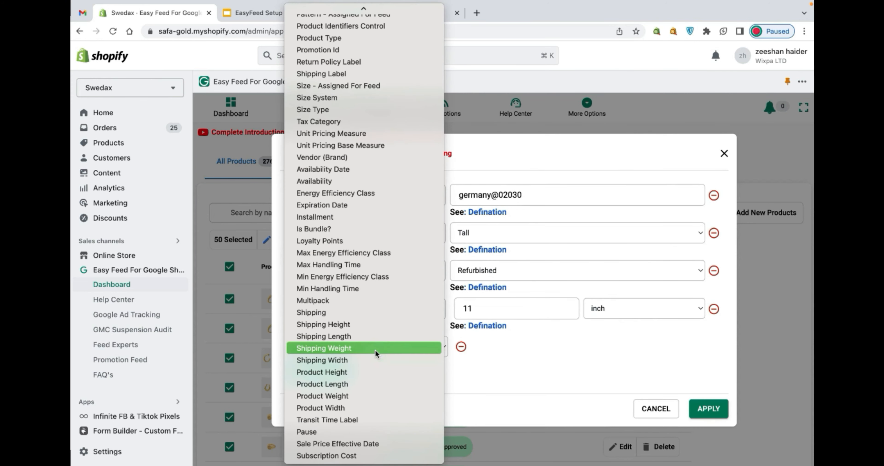
{"action": "left_click", "coordinate": [348, 432]}
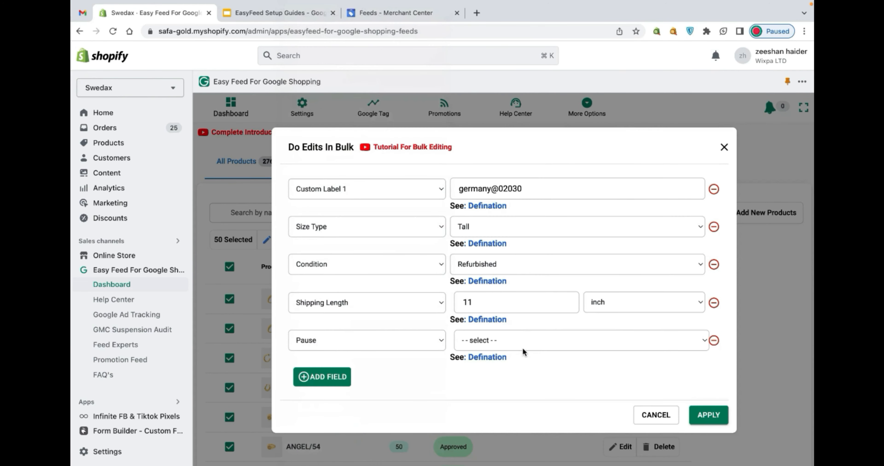
{"action": "left_click", "coordinate": [522, 347]}
{"action": "left_click", "coordinate": [522, 350]}
{"action": "left_click", "coordinate": [514, 339]}
{"action": "left_click", "coordinate": [515, 339]}
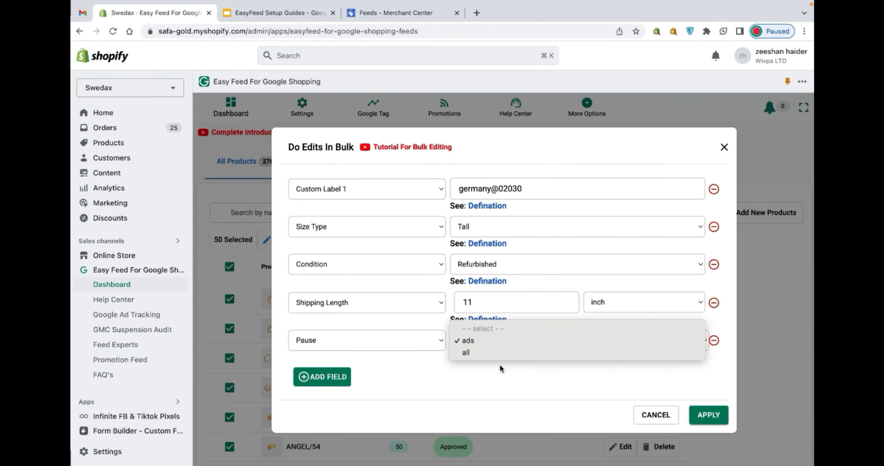
{"action": "left_click", "coordinate": [499, 374]}
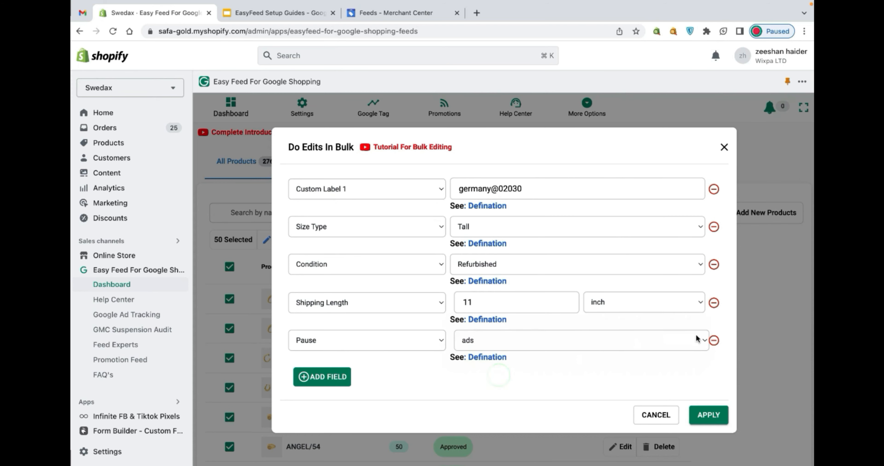
{"action": "left_click", "coordinate": [716, 340]}
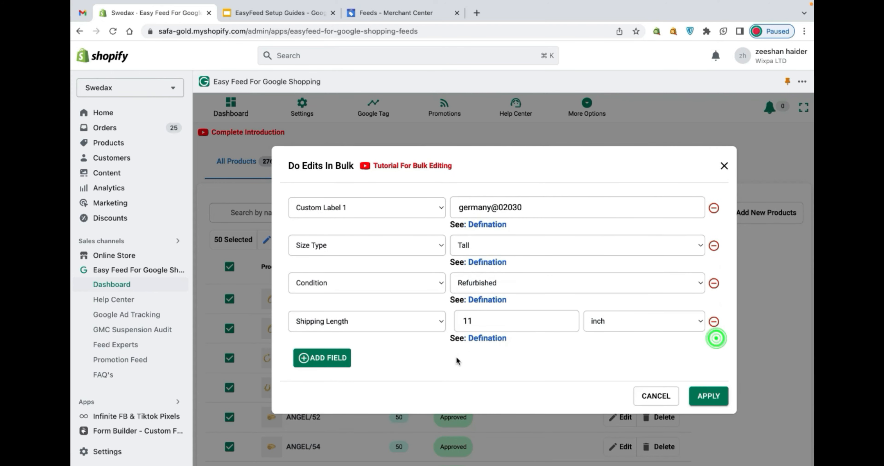
Add the Subscription Cost attribute with period Month, length 3 and amount 1200, and apply the bulk edit
{"action": "left_click", "coordinate": [329, 358]}
{"action": "left_click", "coordinate": [397, 349]}
{"action": "scroll", "coordinate": [397, 349], "scroll_direction": "down", "scroll_amount": 10}
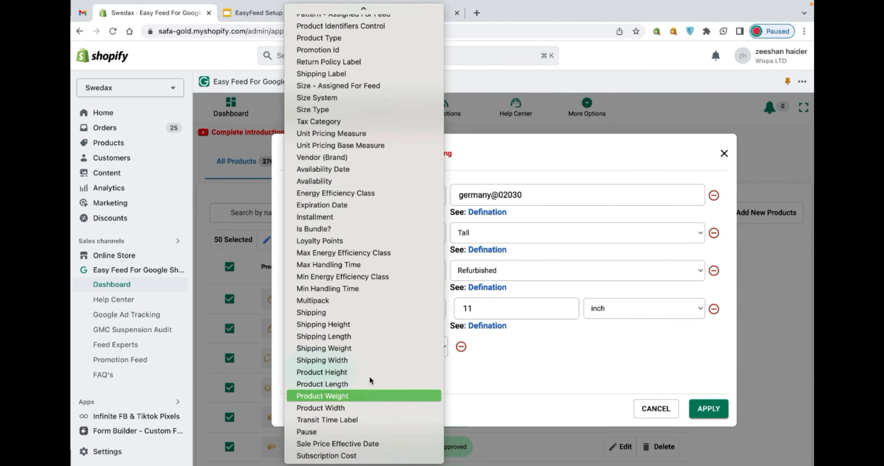
{"action": "scroll", "coordinate": [374, 352], "scroll_direction": "up", "scroll_amount": 3}
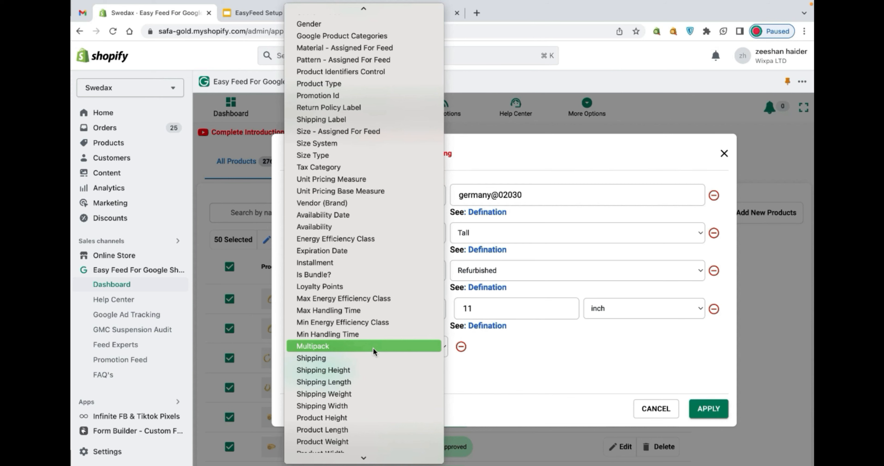
{"action": "scroll", "coordinate": [374, 351], "scroll_direction": "down", "scroll_amount": 3}
{"action": "left_click", "coordinate": [367, 453]}
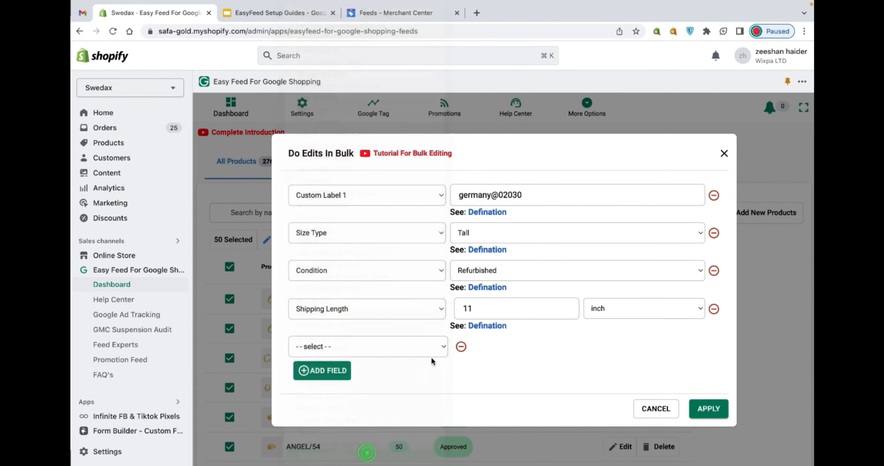
{"action": "left_click", "coordinate": [497, 339]}
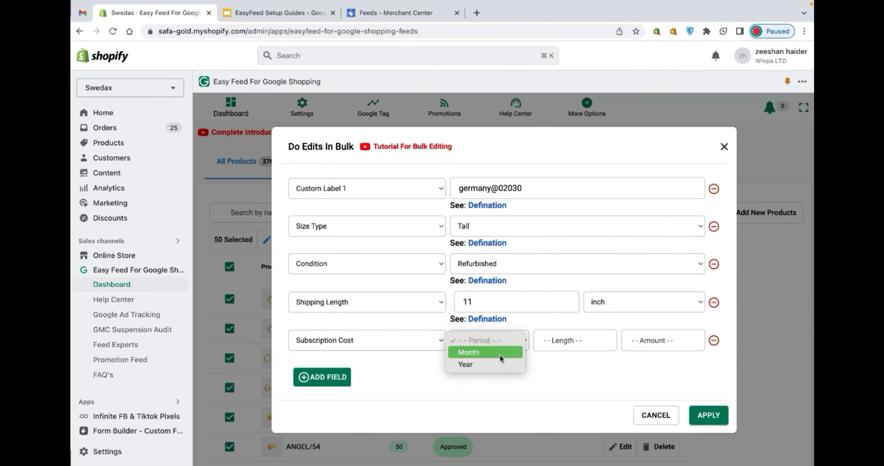
{"action": "left_click", "coordinate": [500, 353]}
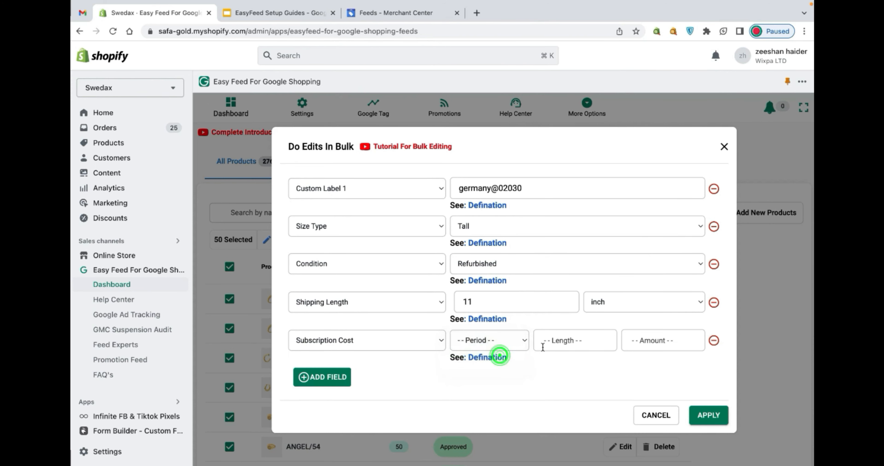
{"action": "left_click", "coordinate": [568, 343]}
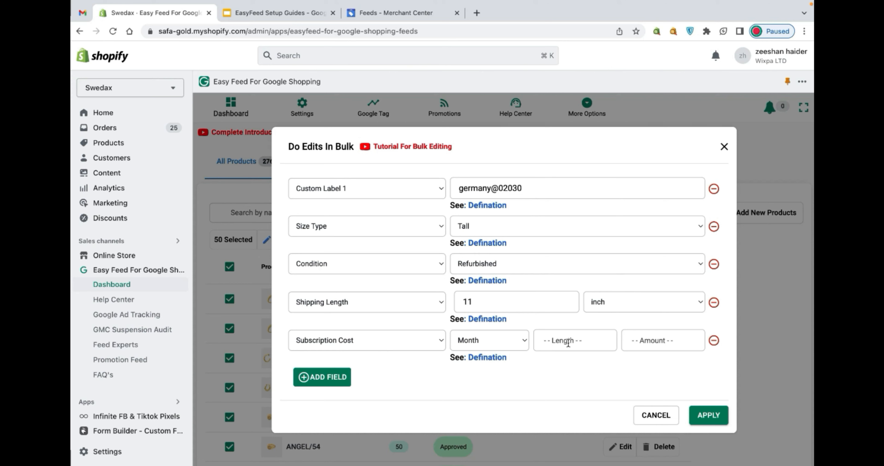
{"action": "type", "text": "3"}
{"action": "key", "text": "Tab"}
{"action": "type", "text": "1200"}
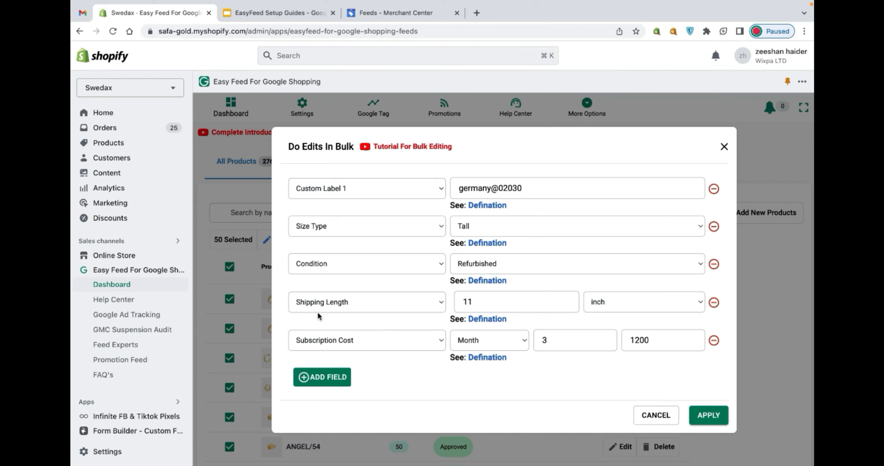
{"action": "left_click", "coordinate": [709, 416]}
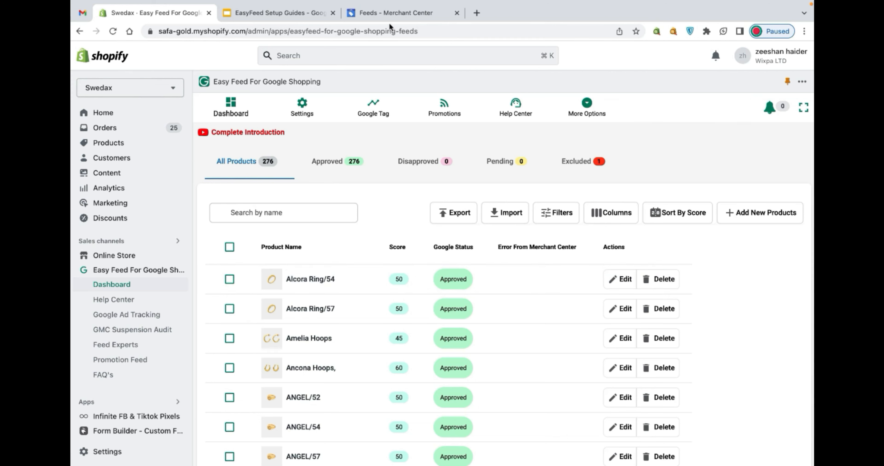
Switch to Google Merchant Center and view the list of all products
{"action": "left_click", "coordinate": [391, 13]}
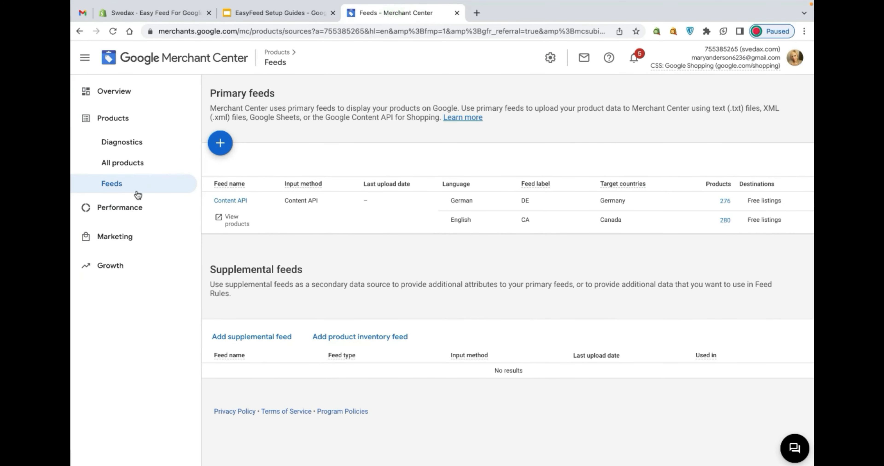
{"action": "left_click", "coordinate": [131, 169]}
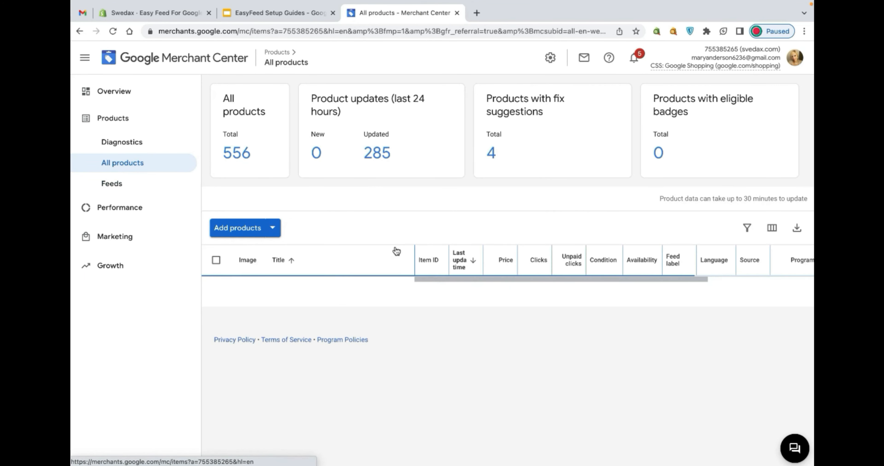
{"action": "scroll", "coordinate": [397, 252], "scroll_direction": "down", "scroll_amount": 1}
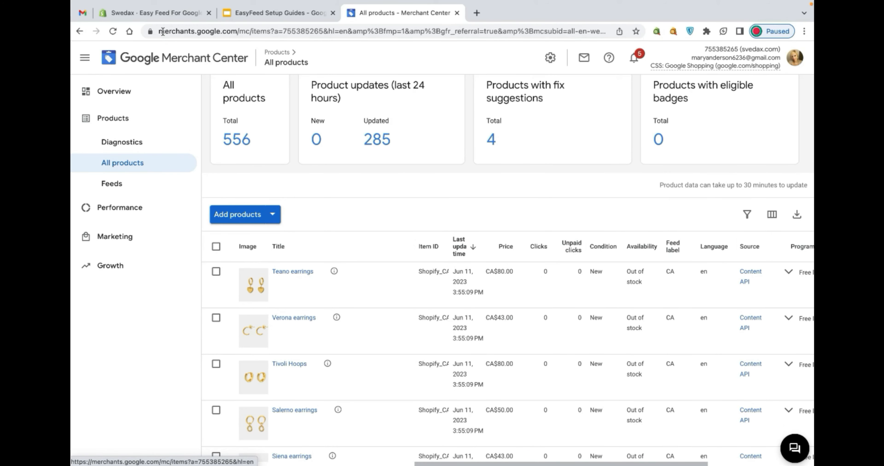
Switch back to Easy Feed For Google Shopping and open the product list of the abca feed for Germany
{"action": "left_click", "coordinate": [155, 14]}
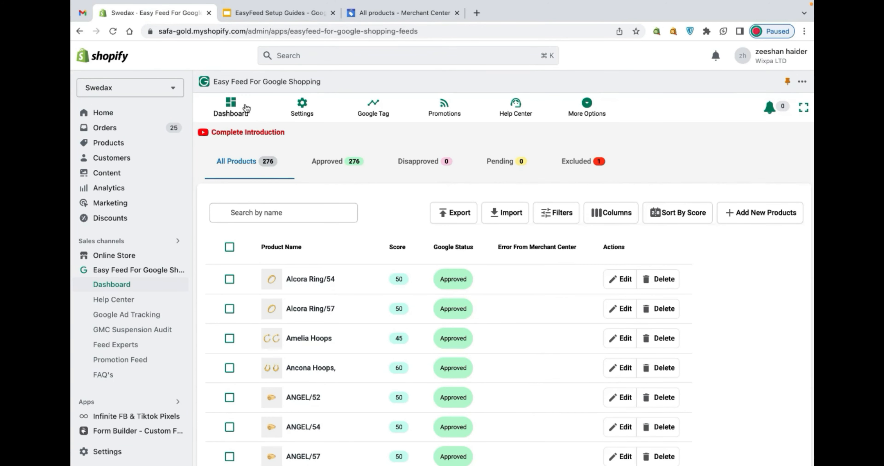
{"action": "left_click", "coordinate": [239, 116]}
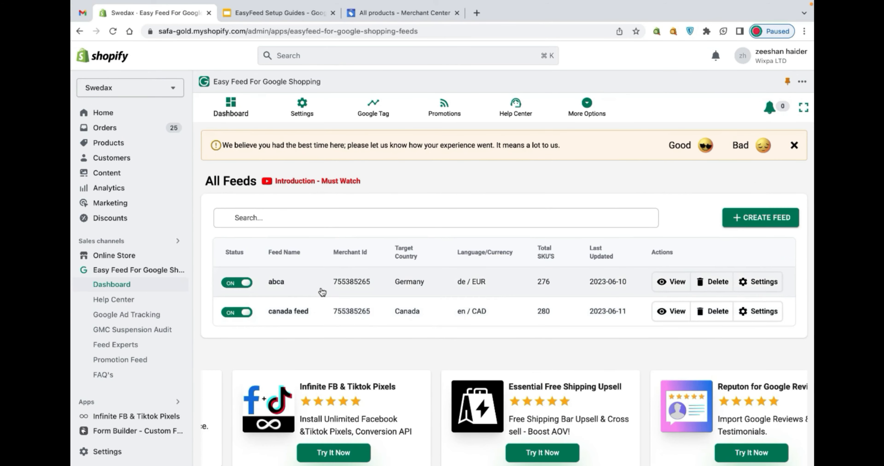
{"action": "left_click", "coordinate": [330, 292]}
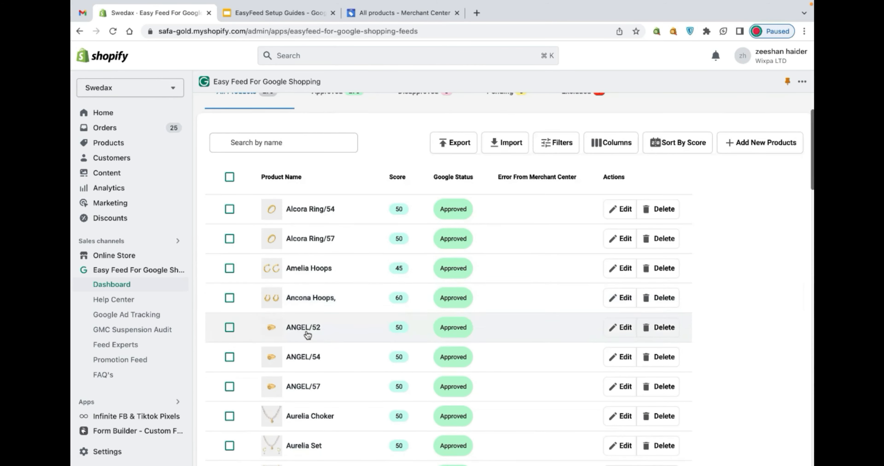
Open Alcora Ring/54, check its condition, size type and Custom Label 1, and return to the product list
{"action": "left_click", "coordinate": [303, 214]}
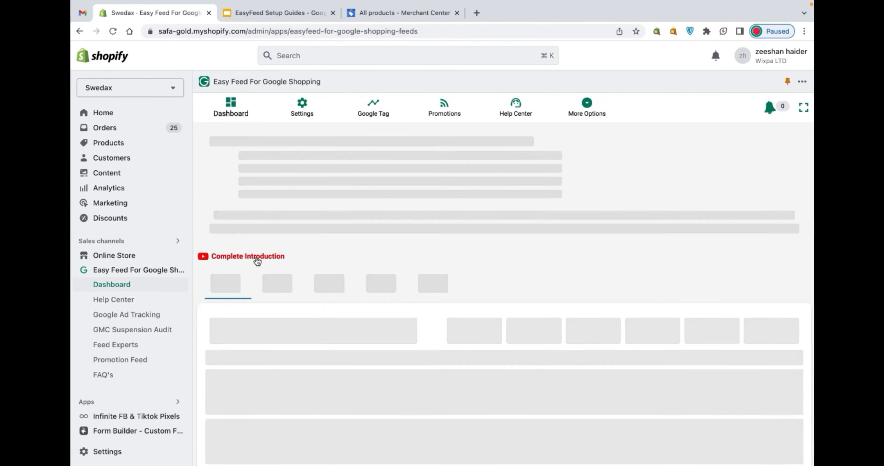
{"action": "scroll", "coordinate": [256, 261], "scroll_direction": "down", "scroll_amount": 5}
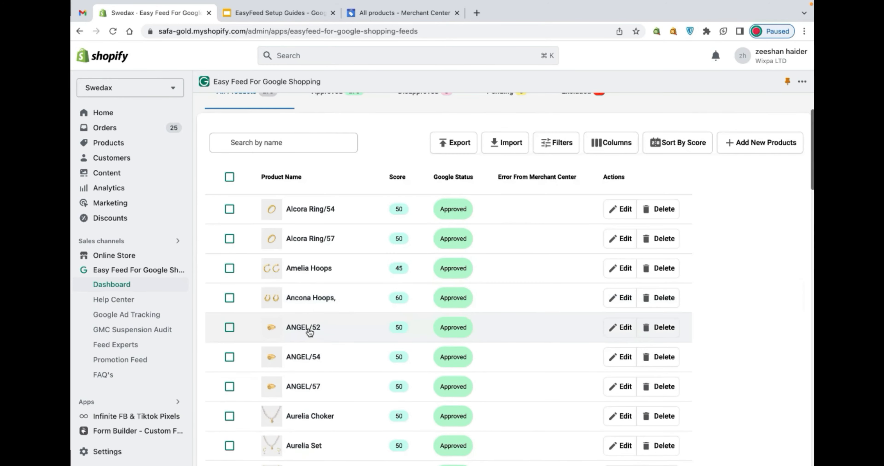
{"action": "left_click", "coordinate": [304, 215]}
{"action": "scroll", "coordinate": [347, 312], "scroll_direction": "down", "scroll_amount": 20}
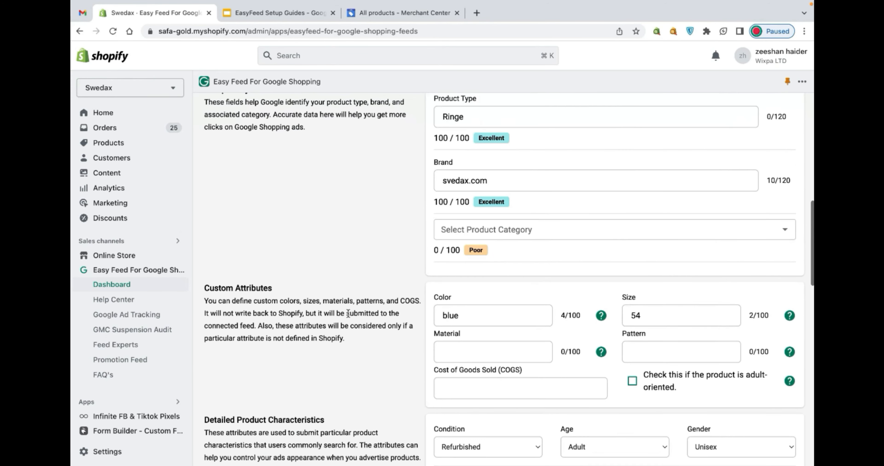
{"action": "scroll", "coordinate": [347, 313], "scroll_direction": "down", "scroll_amount": 6}
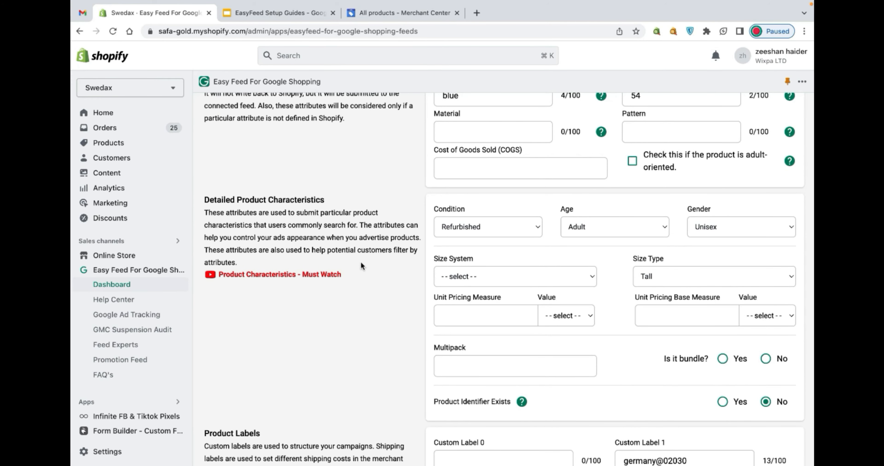
{"action": "scroll", "coordinate": [361, 263], "scroll_direction": "down", "scroll_amount": 1}
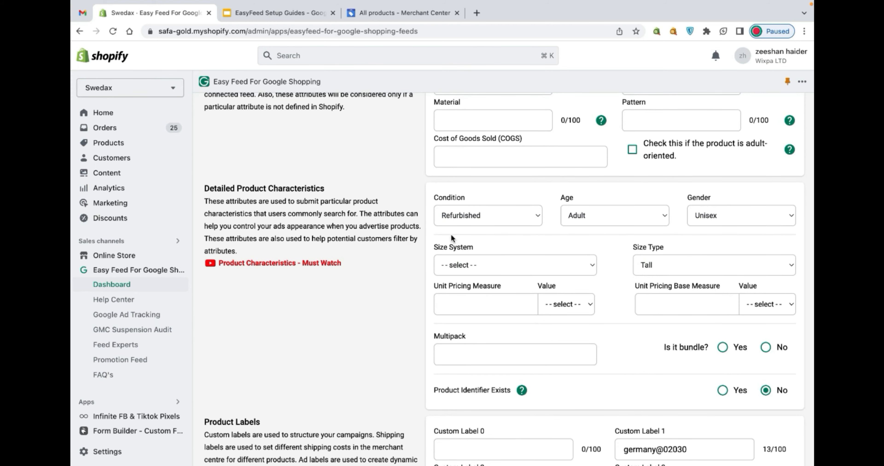
{"action": "scroll", "coordinate": [507, 296], "scroll_direction": "down", "scroll_amount": 4}
{"action": "scroll", "coordinate": [705, 381], "scroll_direction": "up", "scroll_amount": 4}
{"action": "scroll", "coordinate": [543, 347], "scroll_direction": "up", "scroll_amount": 10}
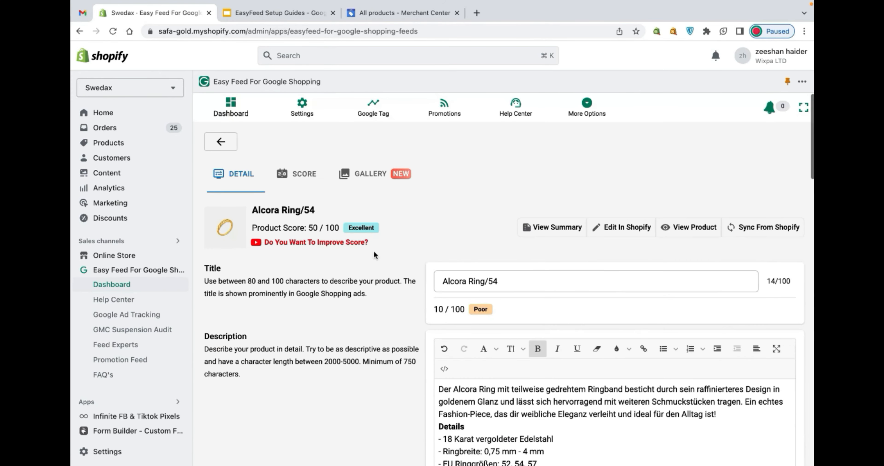
{"action": "left_click", "coordinate": [226, 139]}
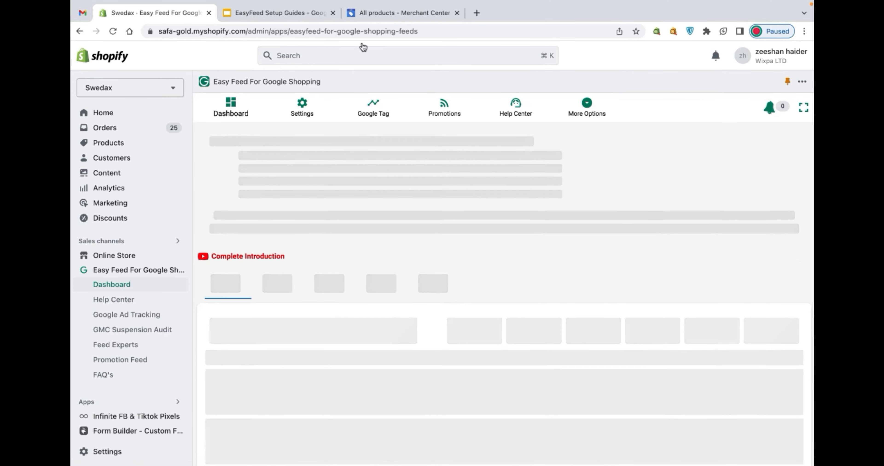
Switch to Google Merchant Center and reload the list of all products
{"action": "left_click", "coordinate": [378, 15]}
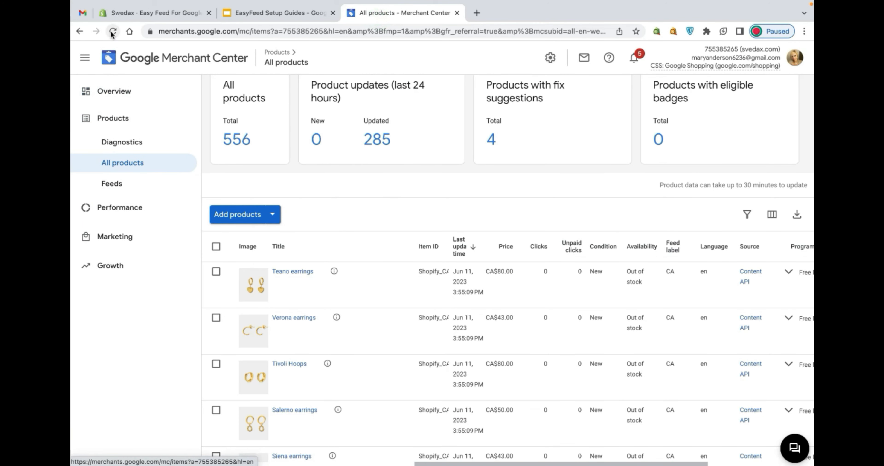
{"action": "double_click", "coordinate": [670, 271]}
{"action": "left_click", "coordinate": [126, 112]}
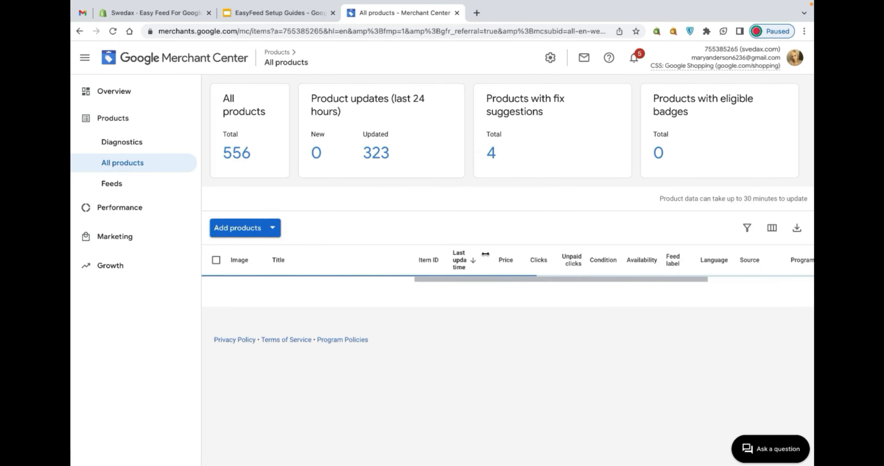
{"action": "scroll", "coordinate": [485, 254], "scroll_direction": "down", "scroll_amount": 1}
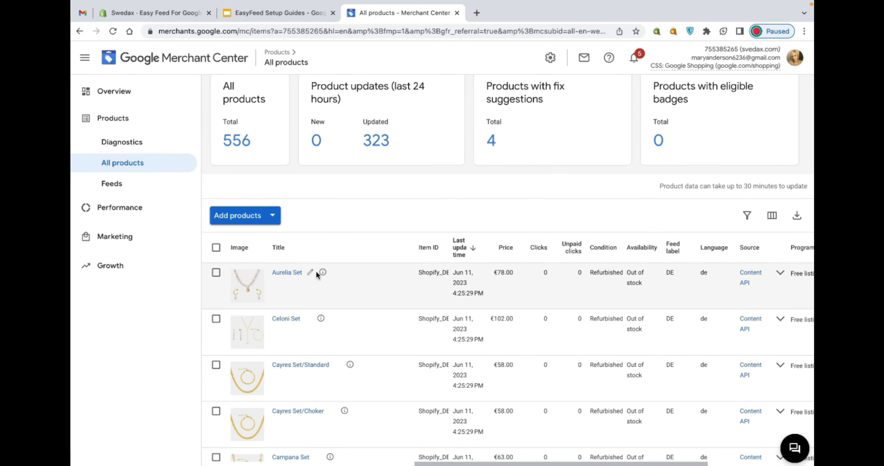
Open the Aurelia Set product and examine its final attributes, including condition, custom label 1, shipping length, size type and subscription cost
{"action": "left_click", "coordinate": [284, 273]}
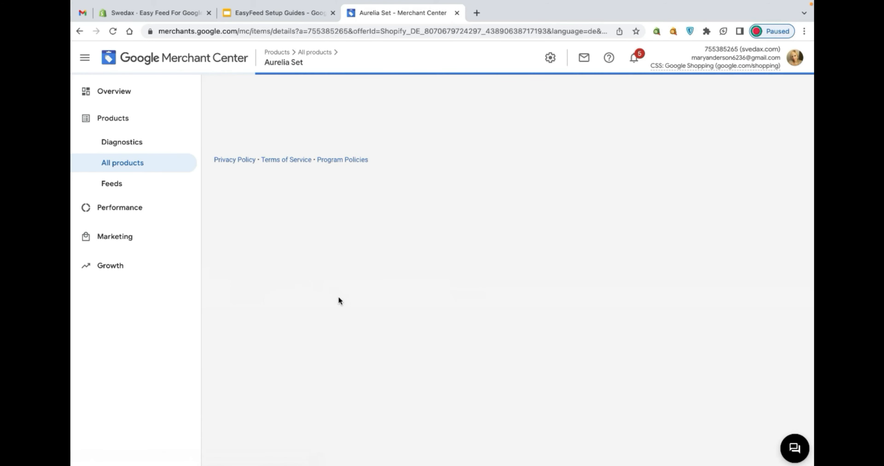
{"action": "scroll", "coordinate": [339, 302], "scroll_direction": "down", "scroll_amount": 10}
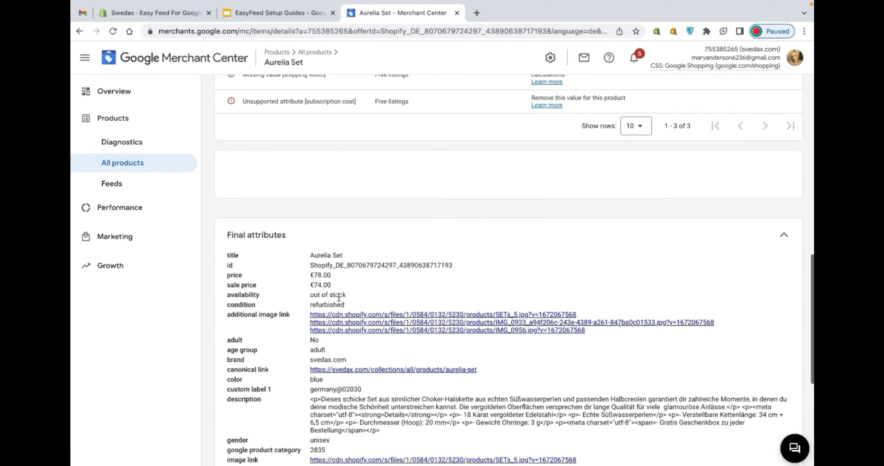
{"action": "scroll", "coordinate": [339, 302], "scroll_direction": "down", "scroll_amount": 2}
{"action": "scroll", "coordinate": [340, 301], "scroll_direction": "down", "scroll_amount": 1}
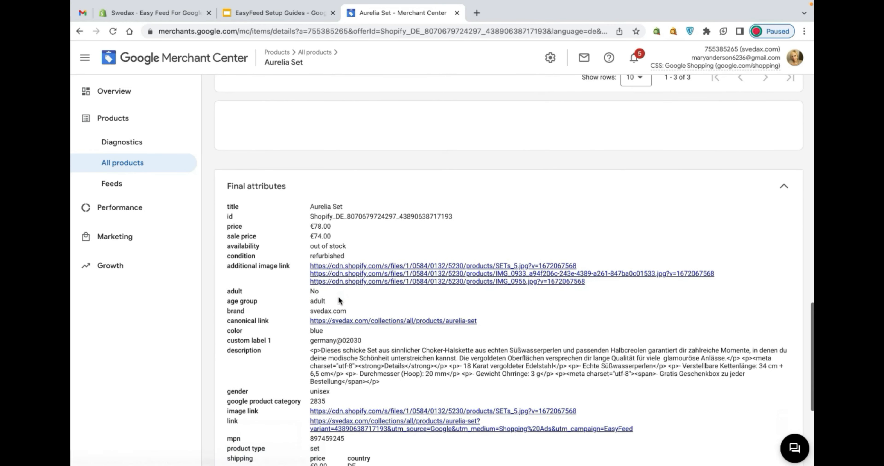
{"action": "double_click", "coordinate": [252, 257]}
{"action": "left_click", "coordinate": [252, 257]}
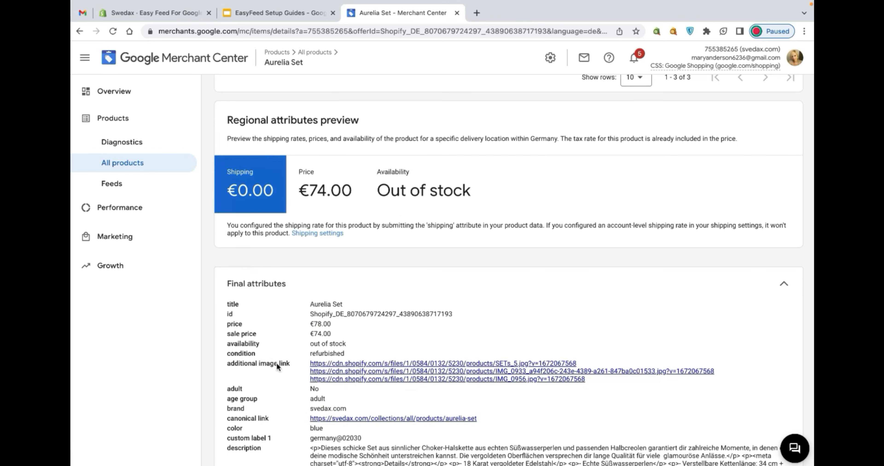
{"action": "scroll", "coordinate": [302, 309], "scroll_direction": "down", "scroll_amount": 3}
{"action": "double_click", "coordinate": [335, 244]}
{"action": "scroll", "coordinate": [334, 244], "scroll_direction": "down", "scroll_amount": 3}
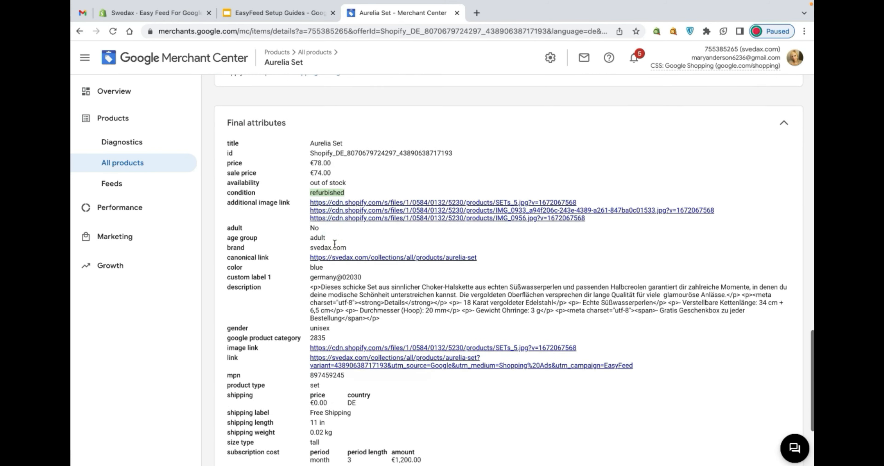
{"action": "triple_click", "coordinate": [338, 217]}
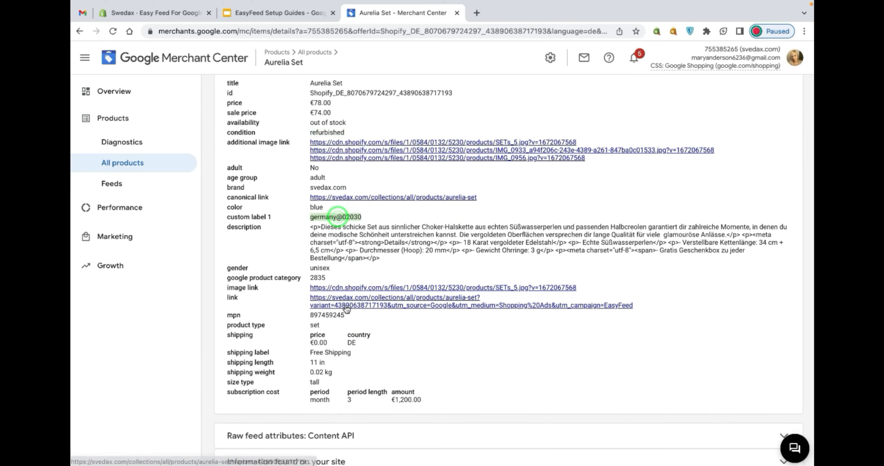
{"action": "scroll", "coordinate": [247, 338], "scroll_direction": "down", "scroll_amount": 2}
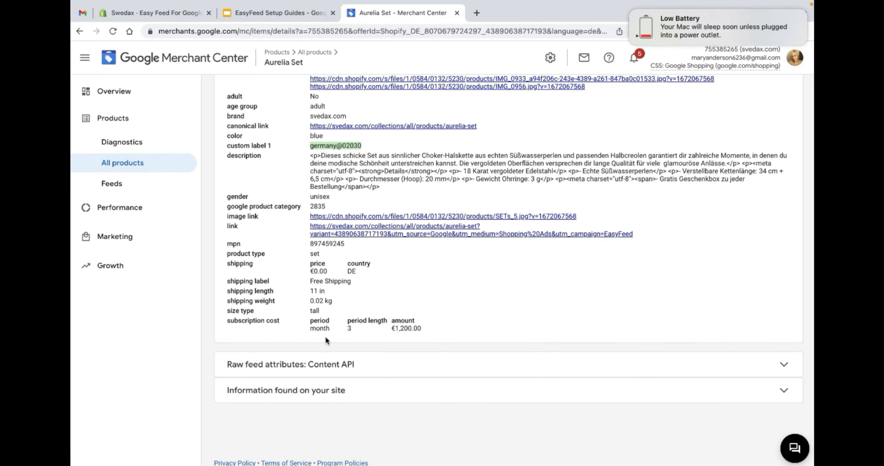
Review the Aurelia Set's item status issues and switch back to Easy Feed For Google Shopping
{"action": "scroll", "coordinate": [326, 336], "scroll_direction": "up", "scroll_amount": 15}
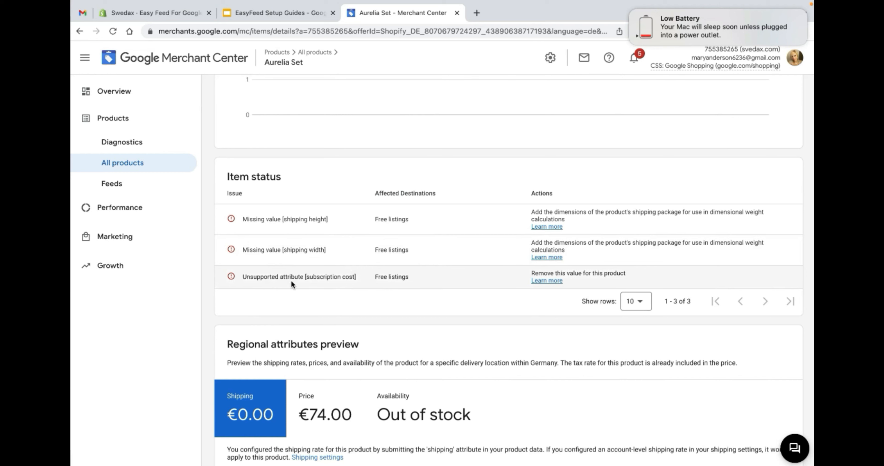
{"action": "scroll", "coordinate": [337, 281], "scroll_direction": "up", "scroll_amount": 10}
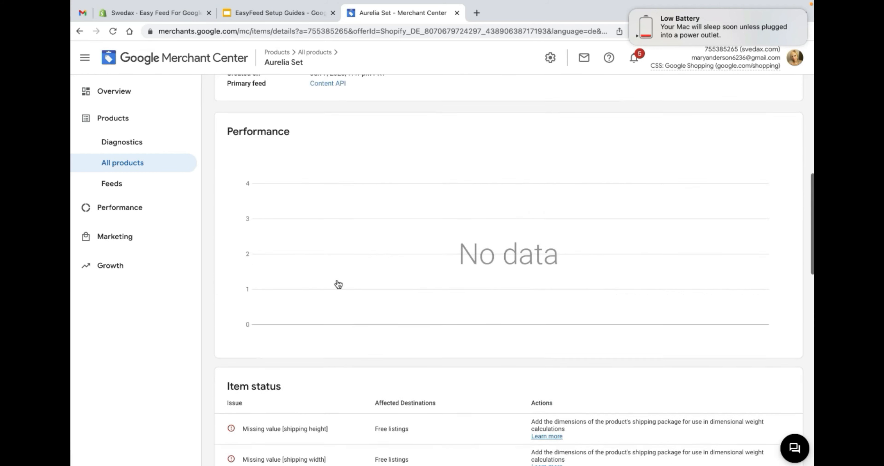
{"action": "left_click", "coordinate": [187, 14]}
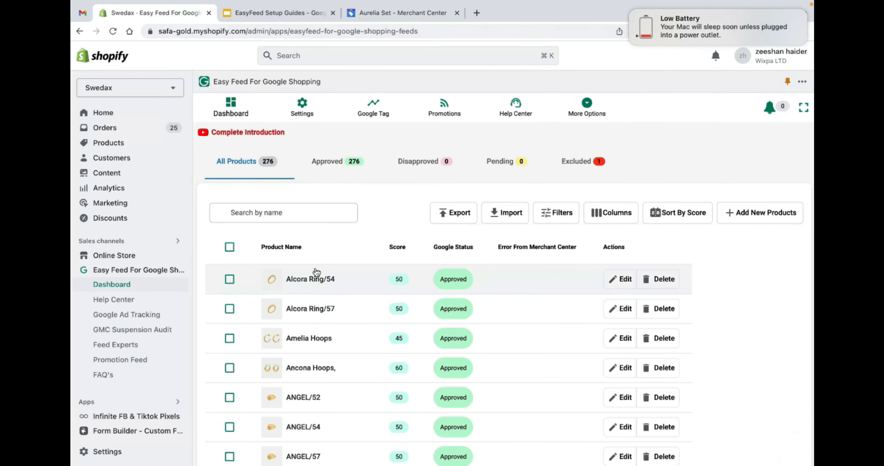